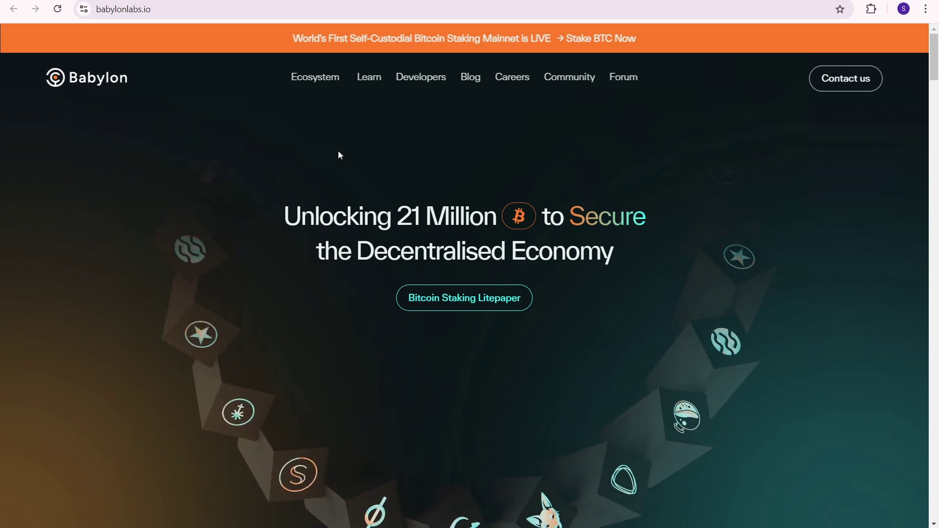
Step: Accept the acknowledgements and connect the OKX wallet to the Bitcoin network, approving in OKX
{"action": "left_click", "coordinate": [415, 40]}
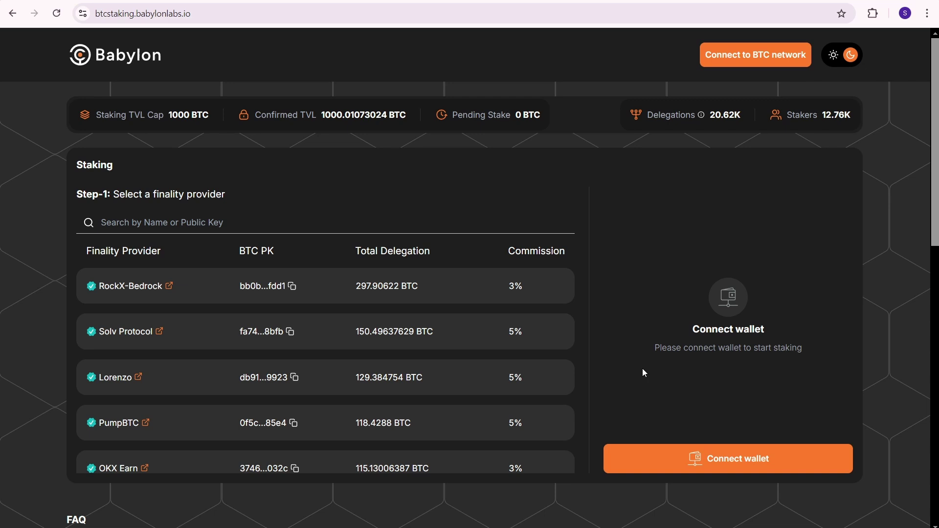
{"action": "left_click", "coordinate": [701, 459]}
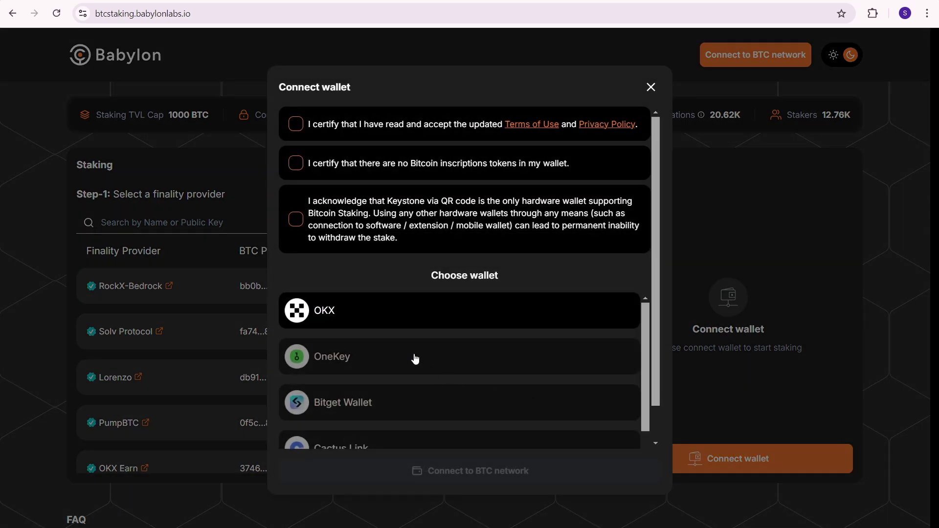
{"action": "left_click", "coordinate": [301, 226]}
{"action": "left_click", "coordinate": [319, 311]}
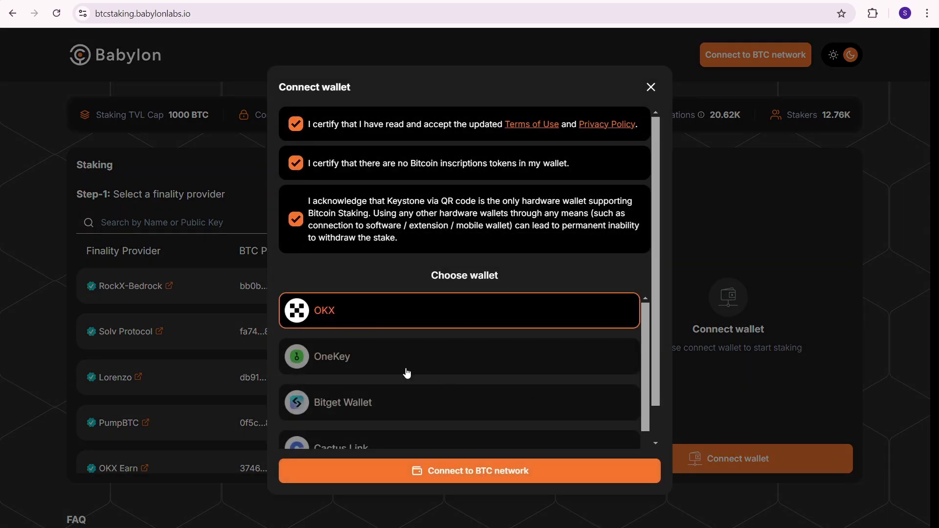
{"action": "left_click", "coordinate": [516, 476]}
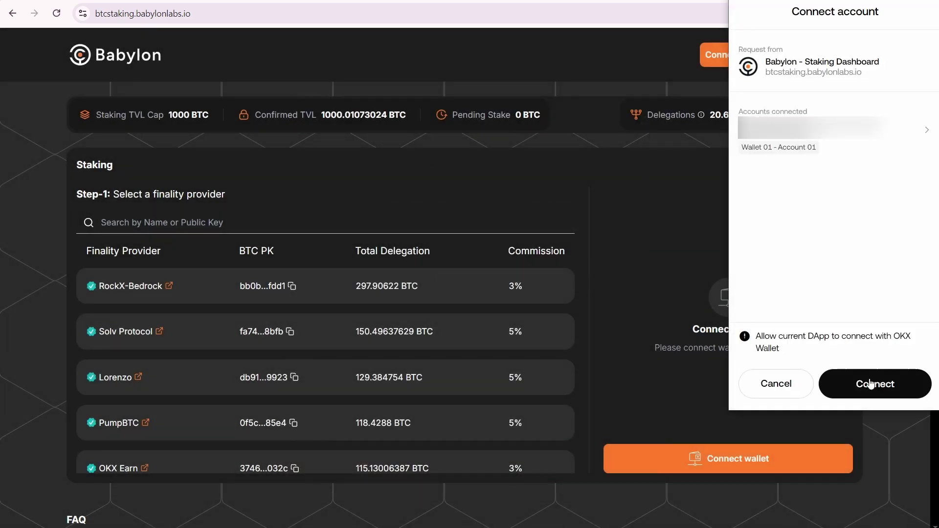
{"action": "left_click", "coordinate": [872, 385]}
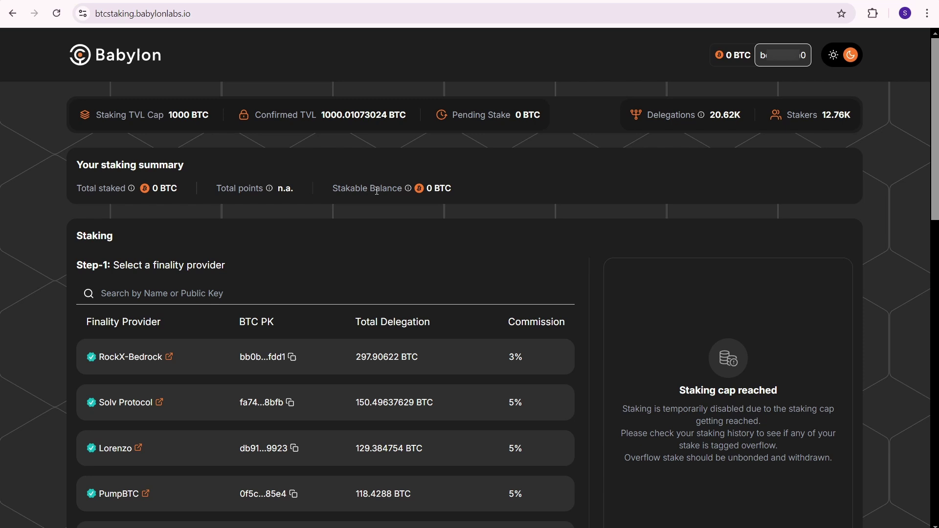
{"action": "left_click", "coordinate": [872, 18]}
{"action": "left_click", "coordinate": [741, 132]}
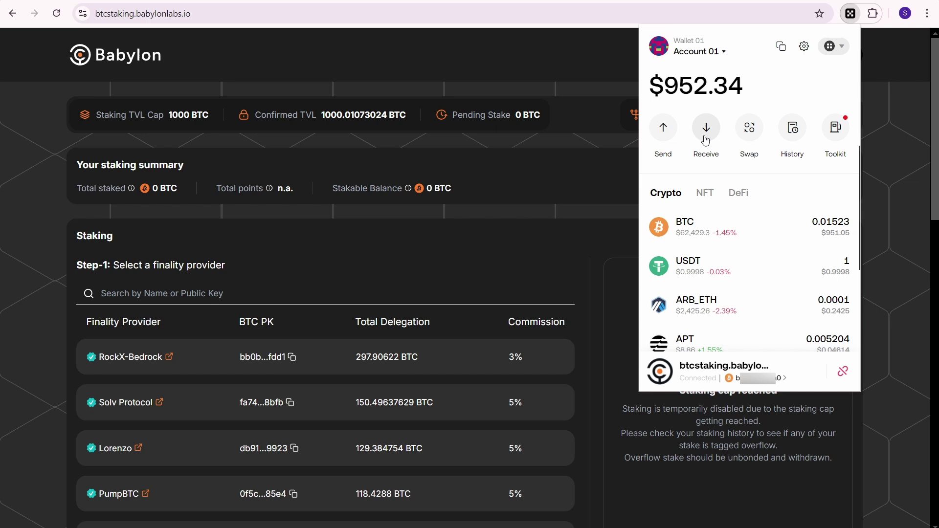
{"action": "left_click", "coordinate": [706, 225]}
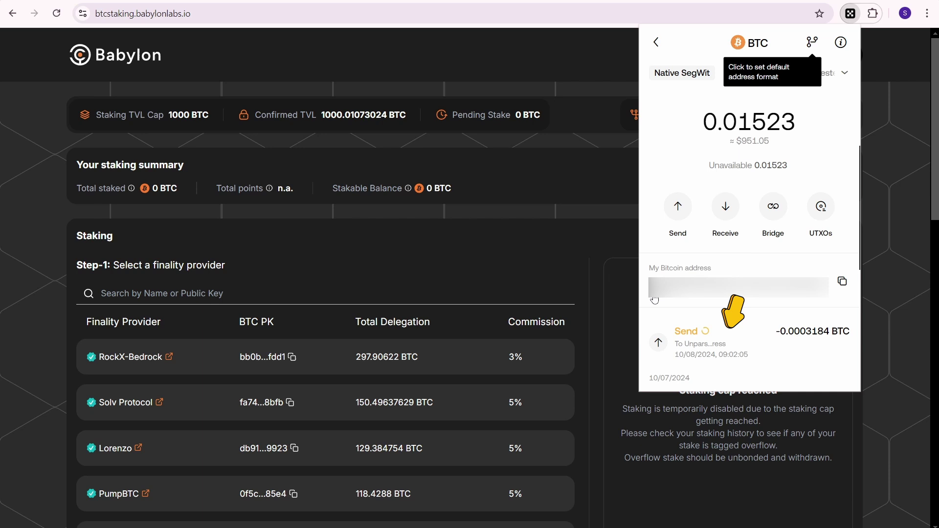
{"action": "left_click", "coordinate": [567, 266]}
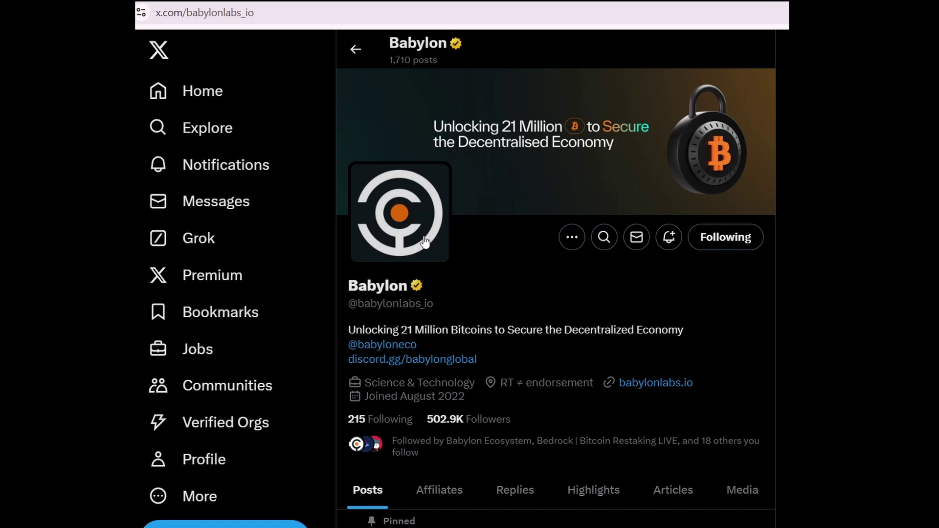
Step: Scroll to Babylon's Oct 2 post and open its Phase-1, Cap-2 blog link
{"action": "scroll", "coordinate": [535, 273], "scroll_direction": "down", "scroll_amount": 20}
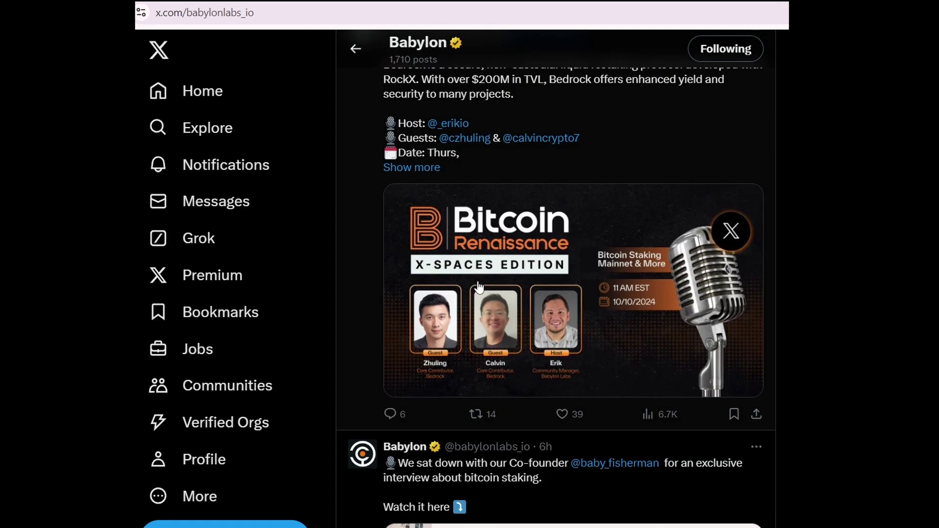
{"action": "scroll", "coordinate": [472, 289], "scroll_direction": "down", "scroll_amount": 20}
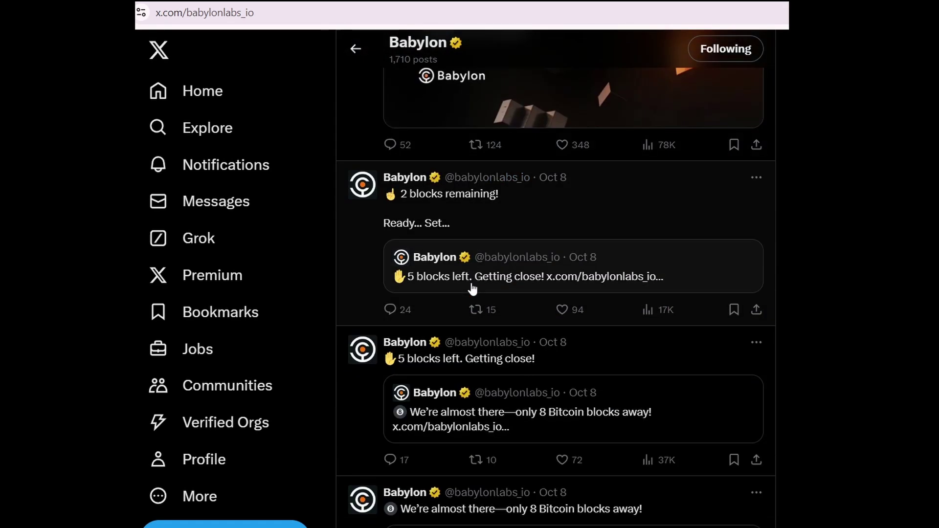
{"action": "scroll", "coordinate": [472, 292], "scroll_direction": "down", "scroll_amount": 20}
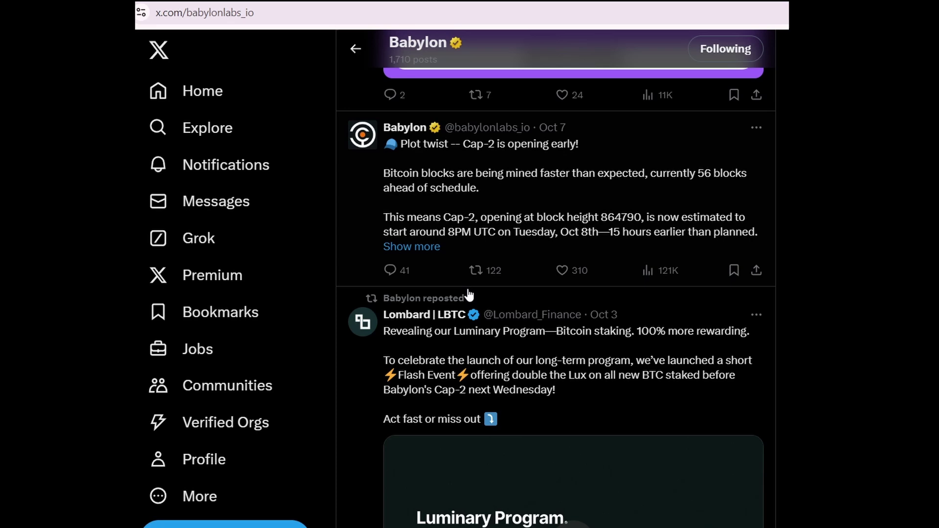
{"action": "scroll", "coordinate": [484, 379], "scroll_direction": "down", "scroll_amount": 20}
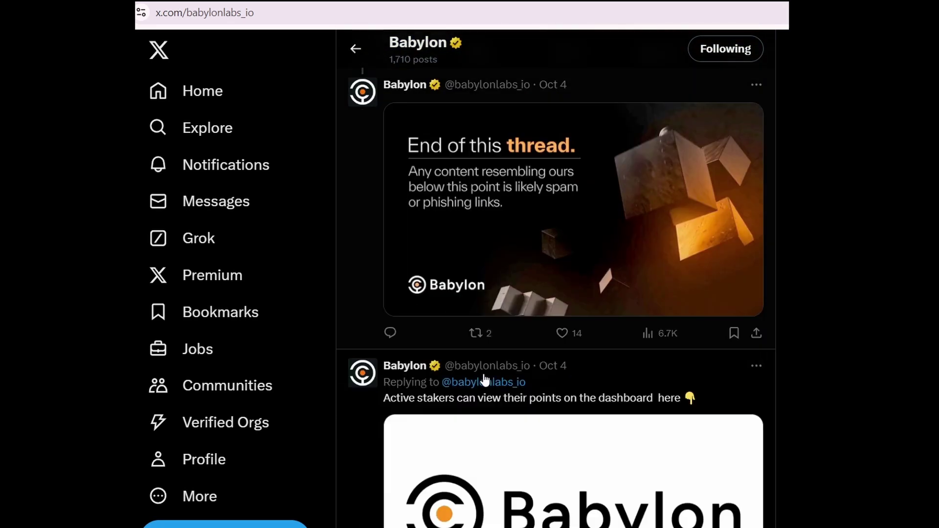
{"action": "scroll", "coordinate": [484, 386], "scroll_direction": "down", "scroll_amount": 20}
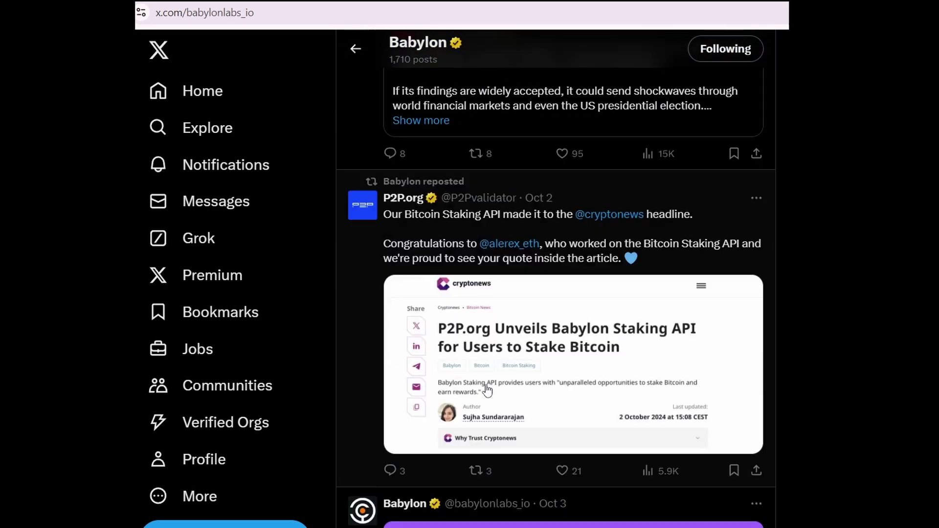
{"action": "scroll", "coordinate": [487, 395], "scroll_direction": "down", "scroll_amount": 5}
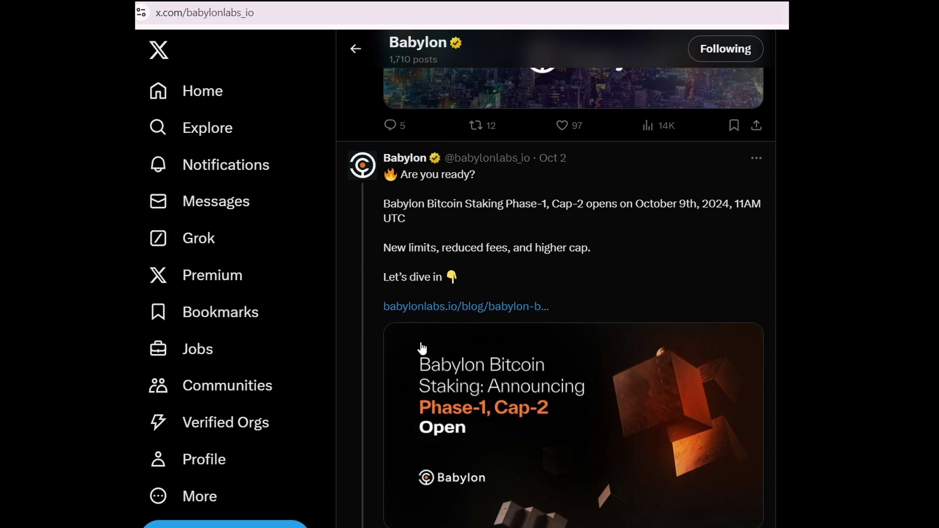
{"action": "left_click", "coordinate": [435, 308]}
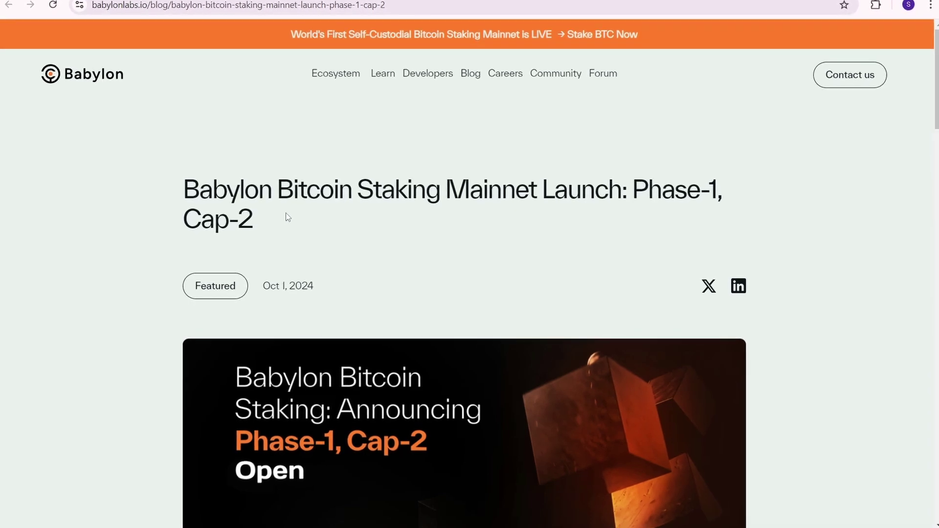
{"action": "scroll", "coordinate": [287, 215], "scroll_direction": "down", "scroll_amount": 1}
{"action": "scroll", "coordinate": [302, 226], "scroll_direction": "down", "scroll_amount": 8}
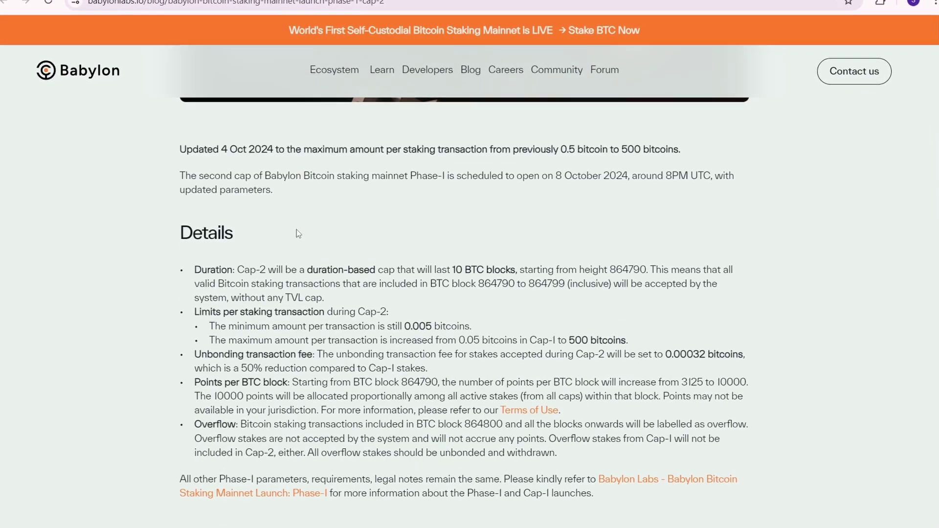
{"action": "scroll", "coordinate": [263, 300], "scroll_direction": "down", "scroll_amount": 1}
{"action": "double_click", "coordinate": [210, 208]}
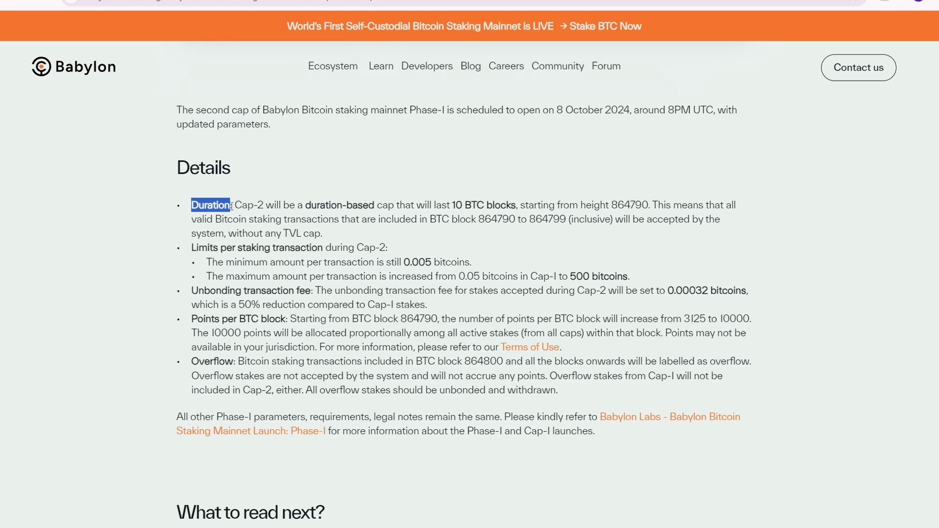
{"action": "left_click", "coordinate": [251, 210]}
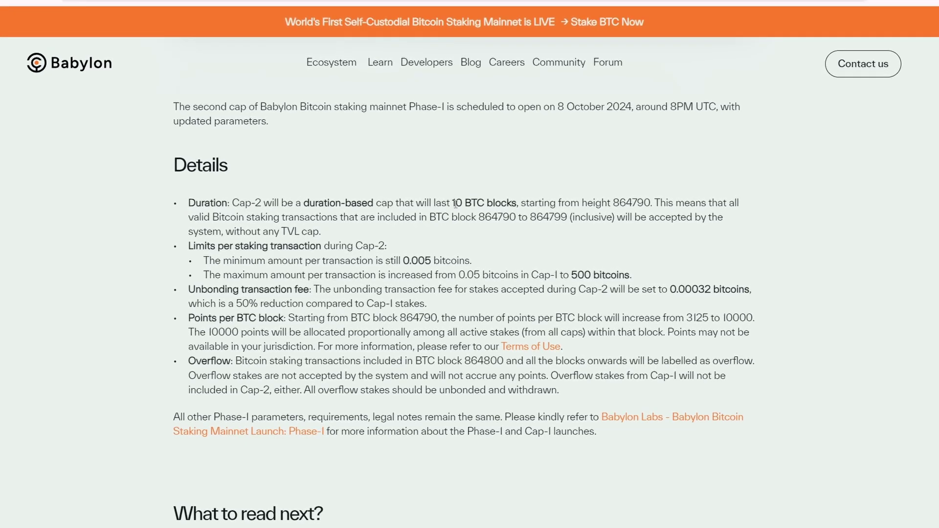
{"action": "left_click_drag", "start_coordinate": [456, 204], "coordinate": [513, 205]}
{"action": "left_click", "coordinate": [515, 203]}
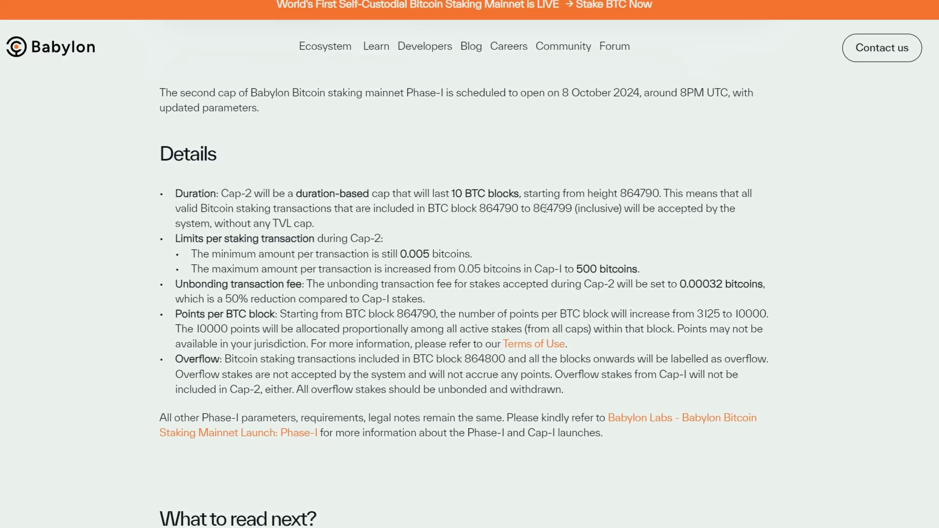
{"action": "left_click_drag", "start_coordinate": [551, 208], "coordinate": [573, 208]}
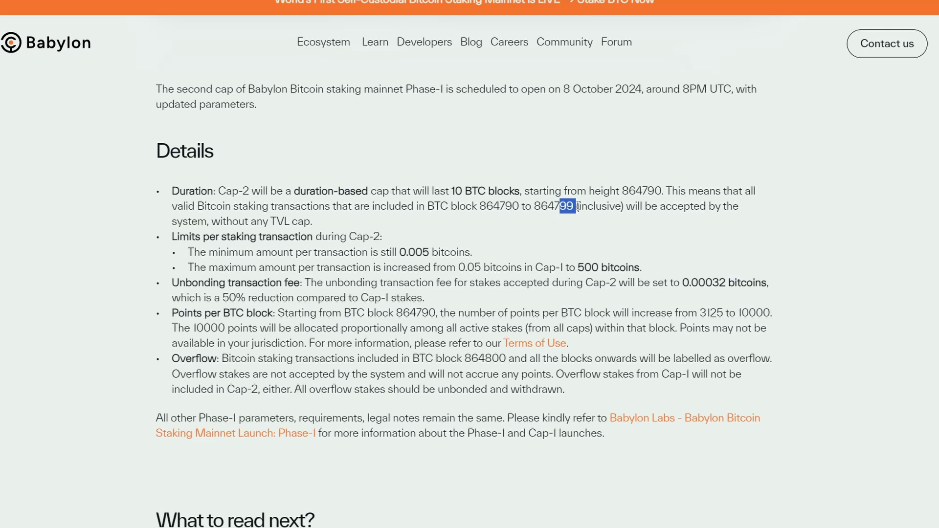
{"action": "left_click", "coordinate": [536, 220]}
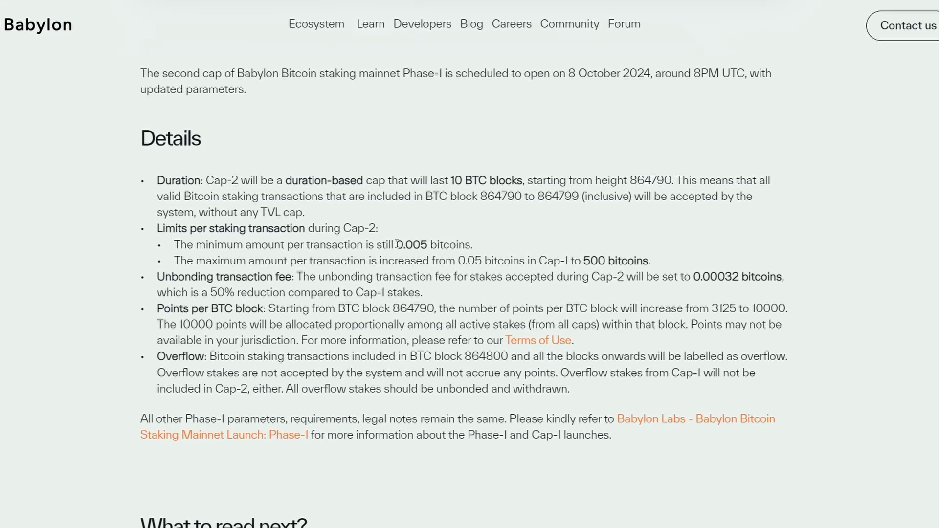
{"action": "left_click_drag", "start_coordinate": [397, 244], "coordinate": [429, 245]}
{"action": "left_click", "coordinate": [428, 248]}
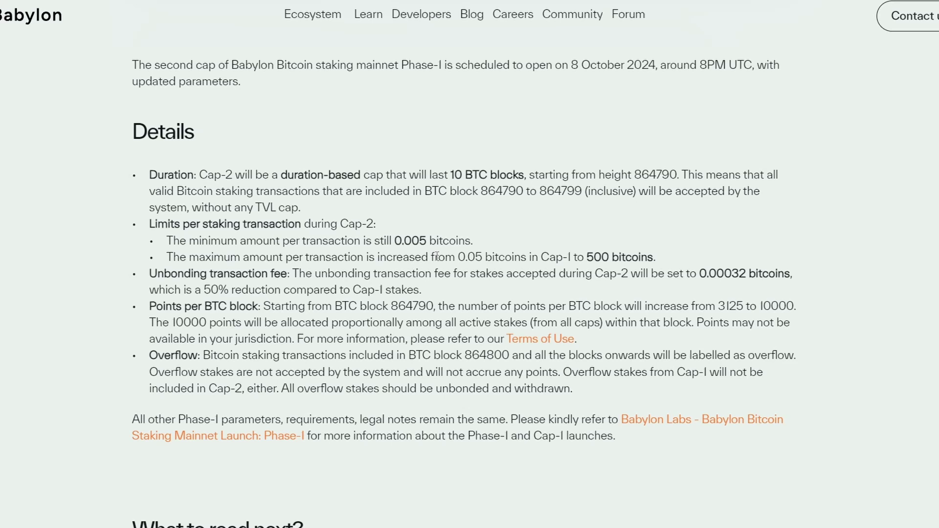
{"action": "left_click_drag", "start_coordinate": [587, 257], "coordinate": [636, 256]}
{"action": "left_click", "coordinate": [423, 221]}
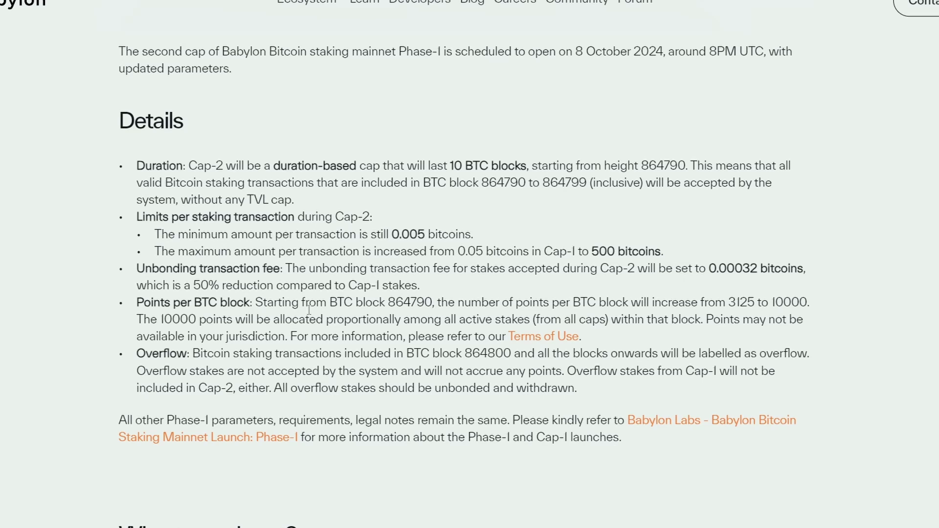
{"action": "left_click_drag", "start_coordinate": [136, 303], "coordinate": [293, 336]}
{"action": "left_click", "coordinate": [142, 358]}
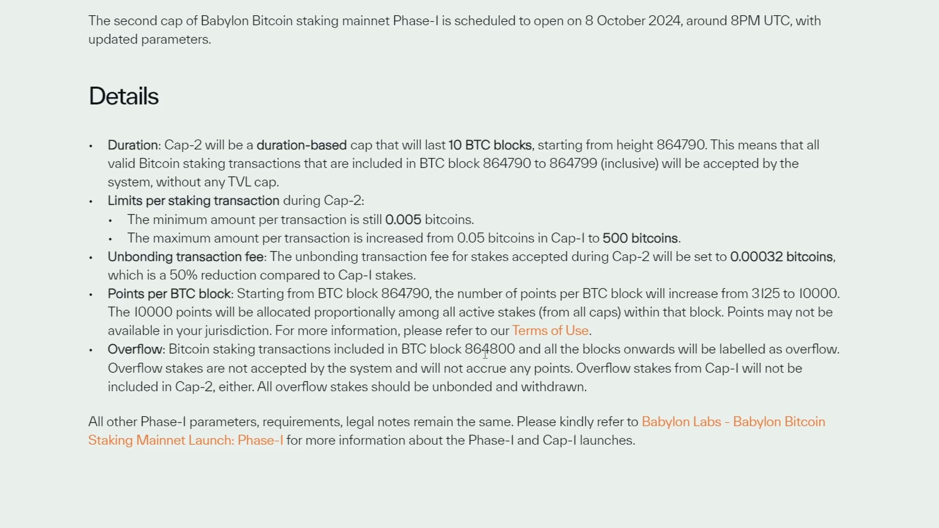
{"action": "left_click_drag", "start_coordinate": [465, 350], "coordinate": [490, 351]}
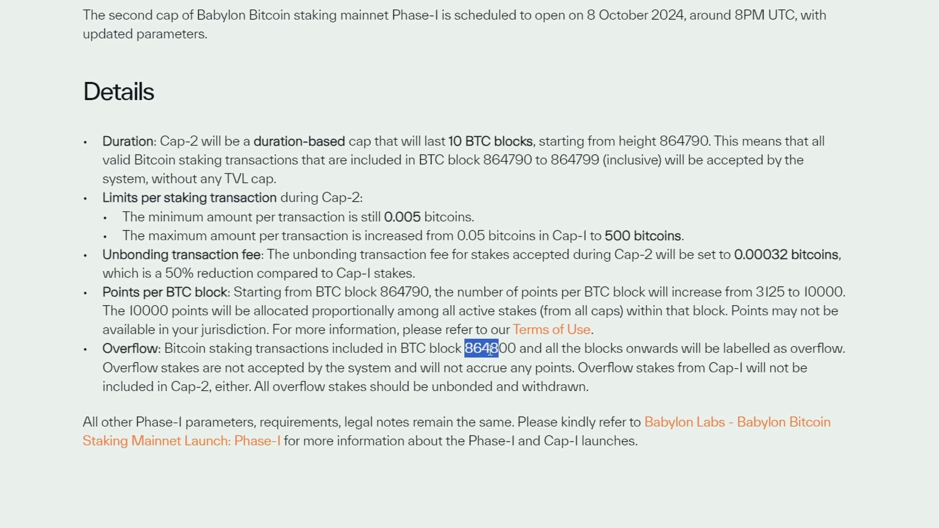
{"action": "left_click", "coordinate": [513, 351]}
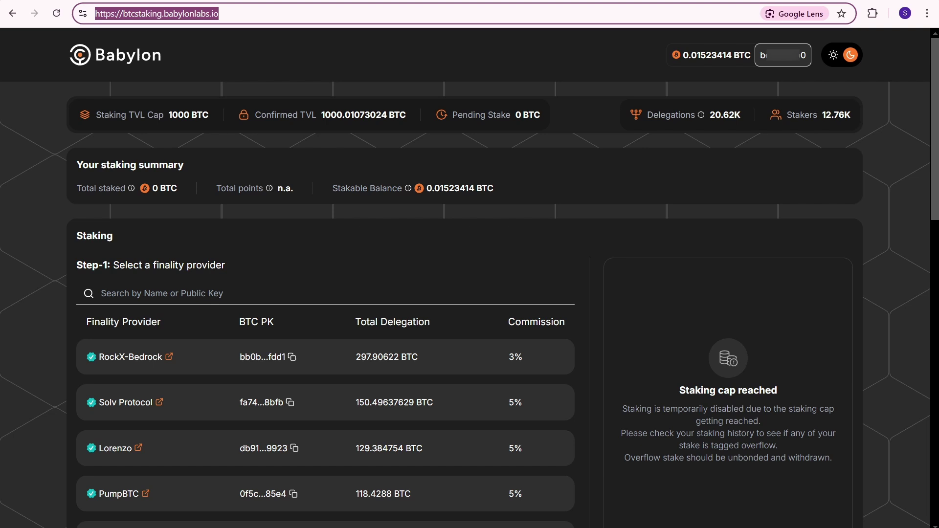
Step: Leave the address bar and return focus to the page
{"action": "key", "text": "Escape"}
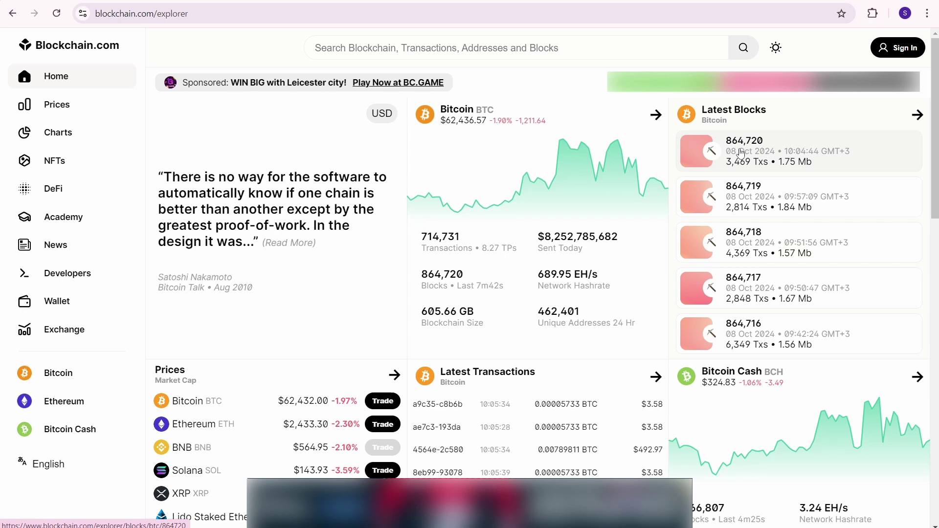
{"action": "left_click", "coordinate": [720, 51]}
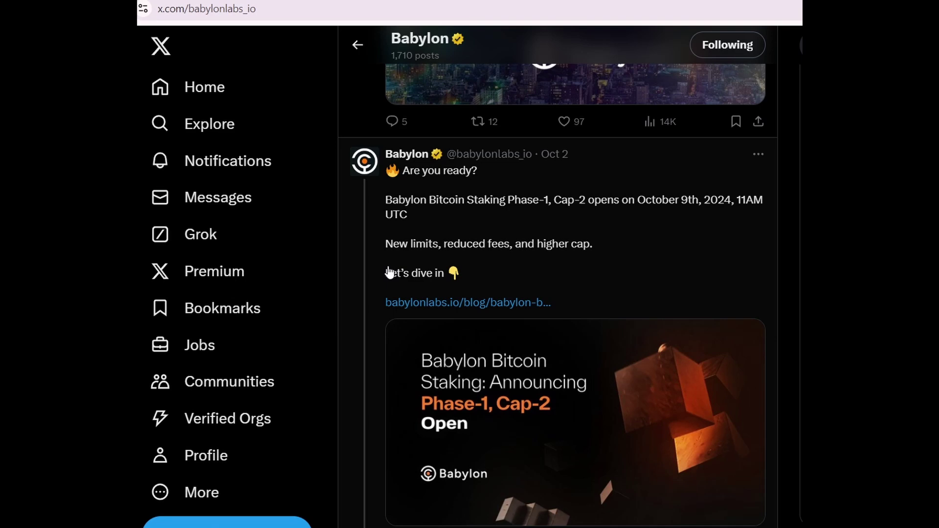
{"action": "scroll", "coordinate": [390, 272], "scroll_direction": "up", "scroll_amount": 15}
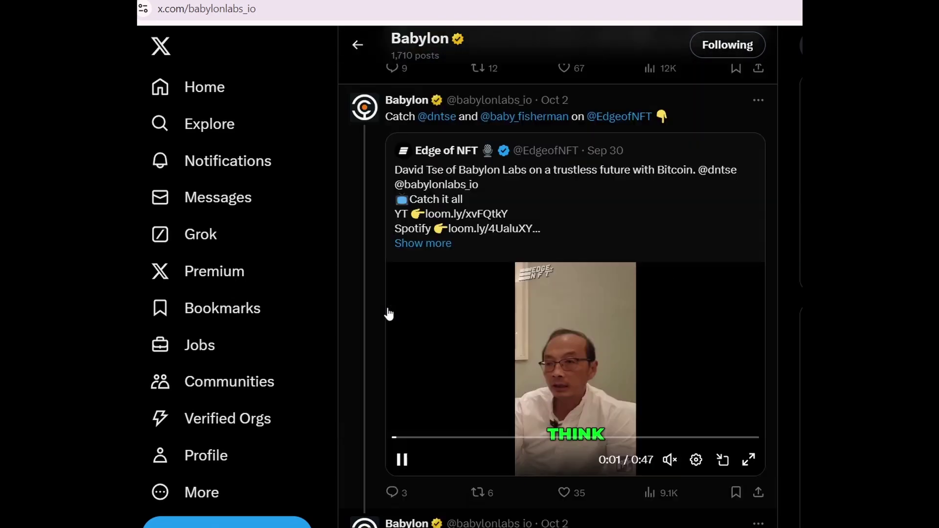
{"action": "scroll", "coordinate": [389, 316], "scroll_direction": "up", "scroll_amount": 15}
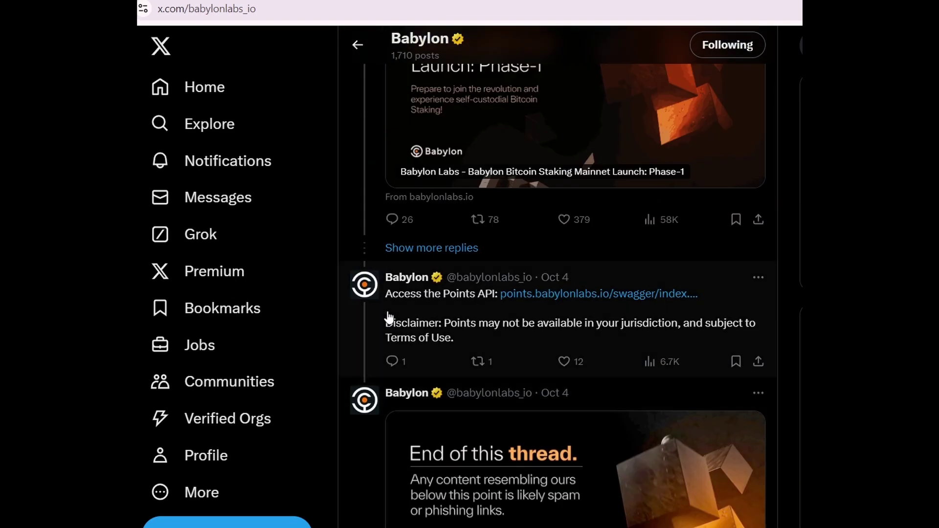
{"action": "scroll", "coordinate": [390, 315], "scroll_direction": "up", "scroll_amount": 15}
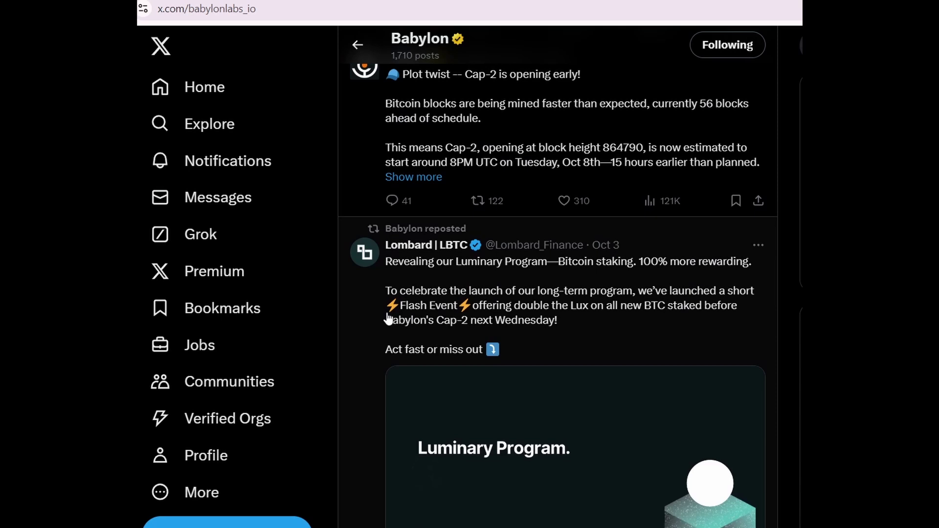
{"action": "scroll", "coordinate": [389, 318], "scroll_direction": "up", "scroll_amount": 5}
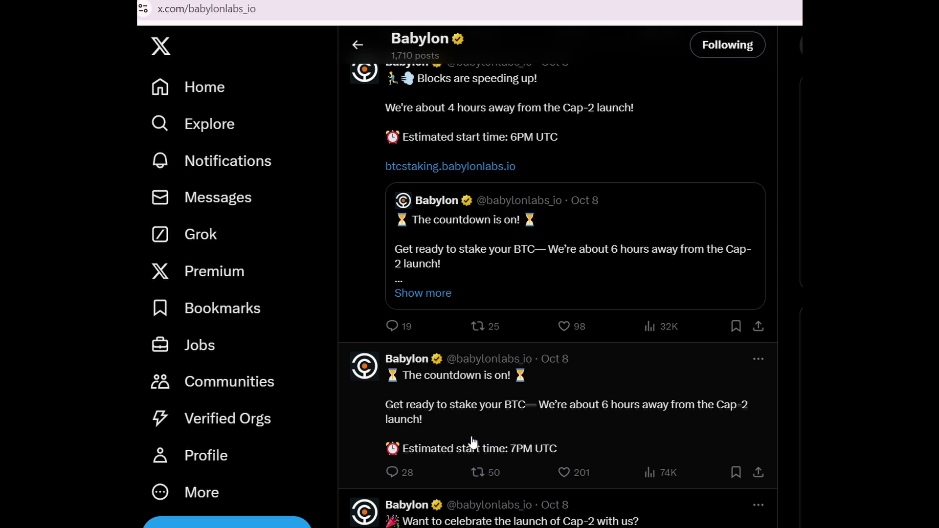
{"action": "scroll", "coordinate": [477, 443], "scroll_direction": "up", "scroll_amount": 3}
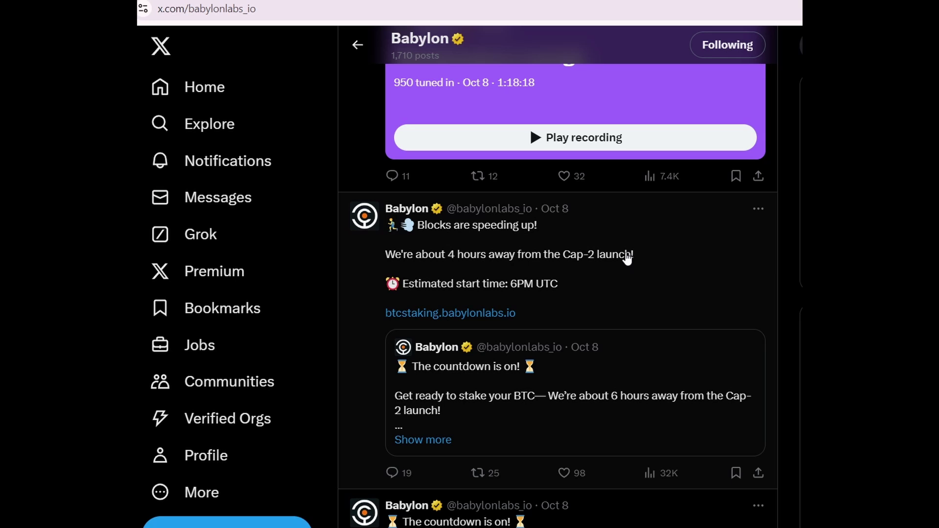
{"action": "scroll", "coordinate": [520, 305], "scroll_direction": "up", "scroll_amount": 7}
{"action": "scroll", "coordinate": [520, 306], "scroll_direction": "up", "scroll_amount": 6}
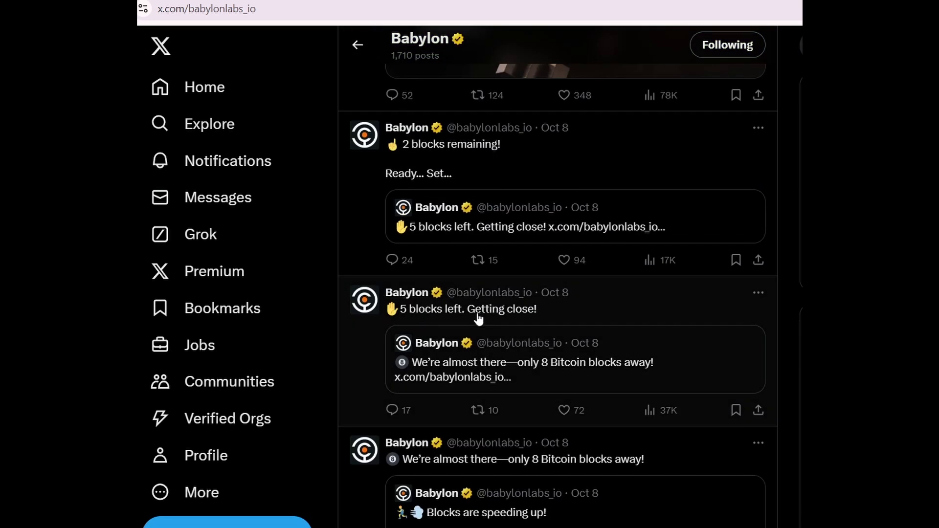
{"action": "scroll", "coordinate": [478, 319], "scroll_direction": "up", "scroll_amount": 3}
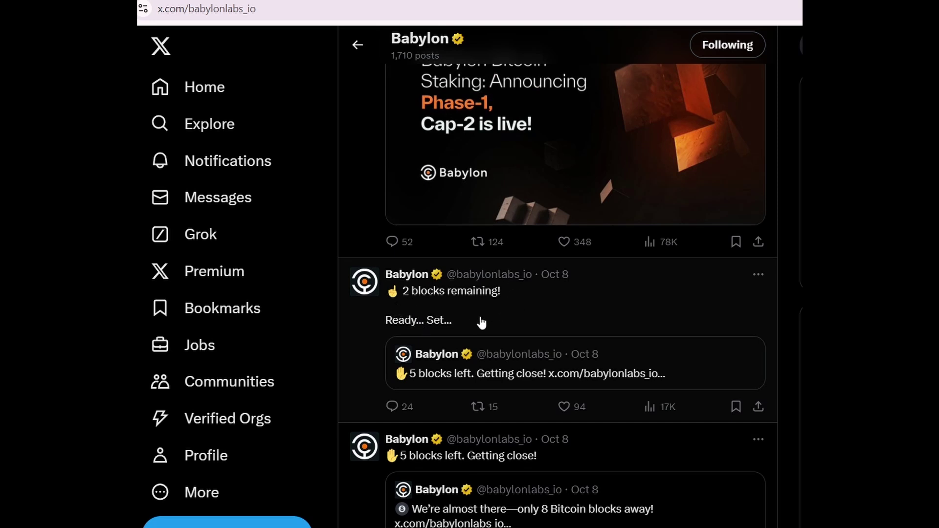
{"action": "scroll", "coordinate": [480, 320], "scroll_direction": "up", "scroll_amount": 5}
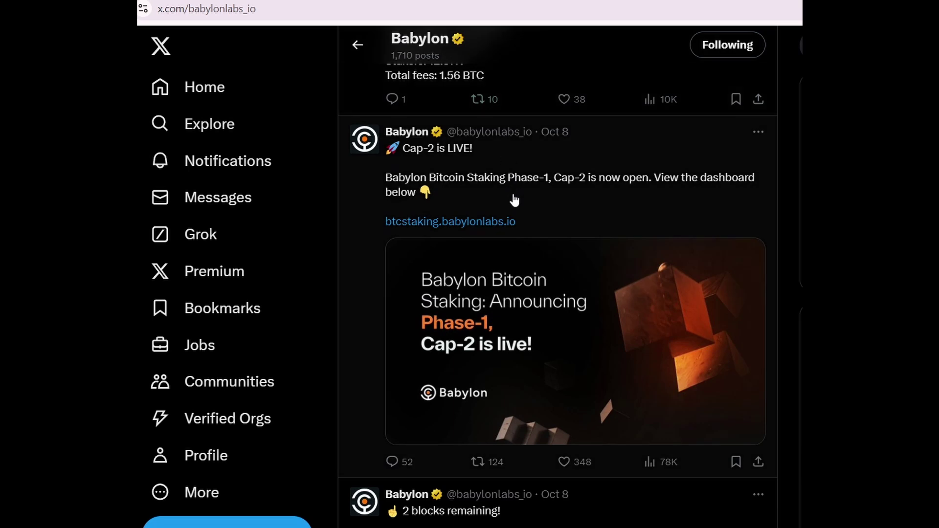
{"action": "scroll", "coordinate": [514, 200], "scroll_direction": "up", "scroll_amount": 6}
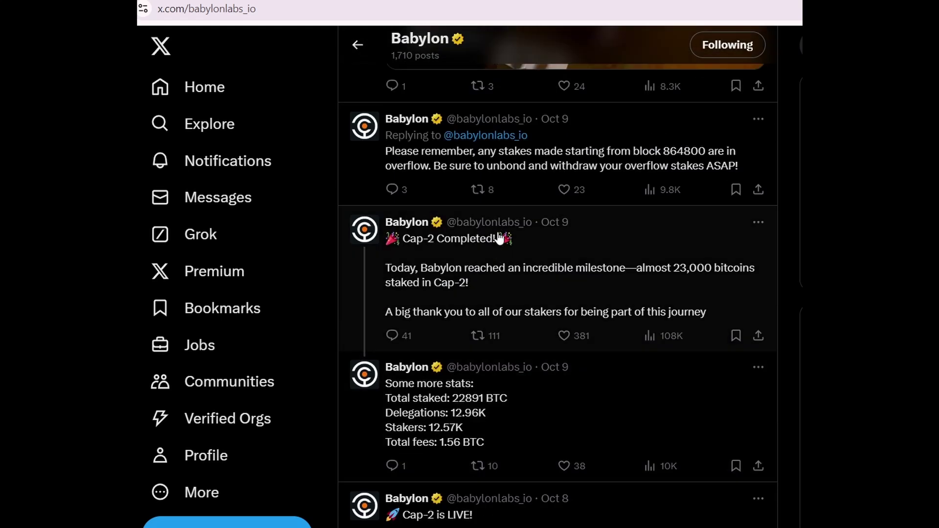
{"action": "scroll", "coordinate": [499, 239], "scroll_direction": "down", "scroll_amount": 6}
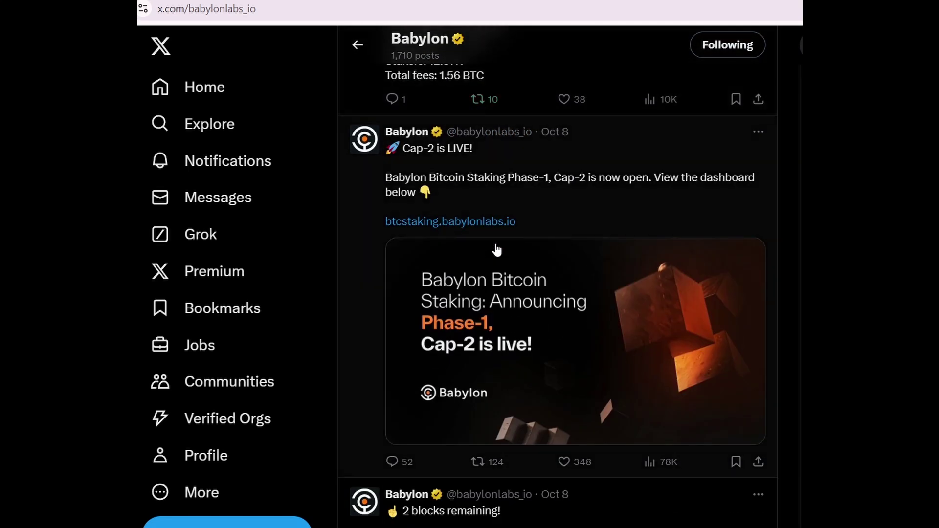
{"action": "scroll", "coordinate": [496, 250], "scroll_direction": "up", "scroll_amount": 8}
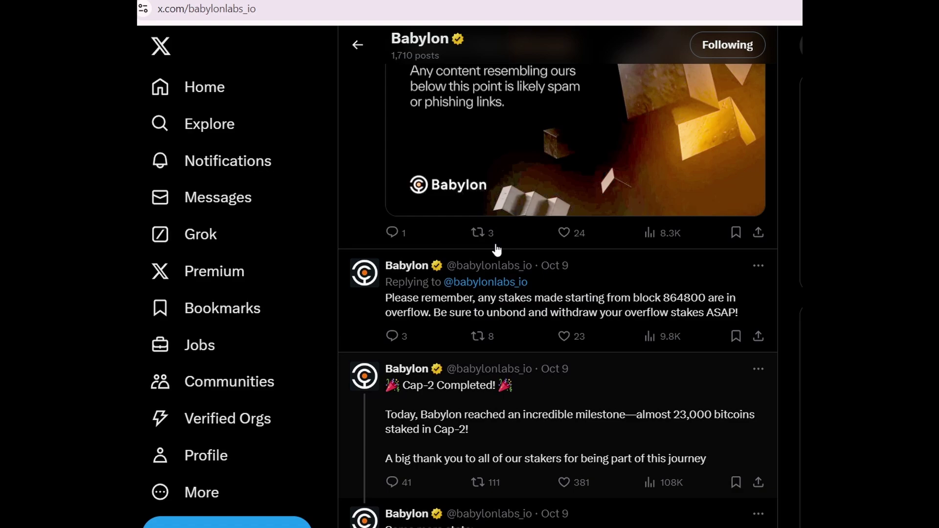
{"action": "scroll", "coordinate": [497, 255], "scroll_direction": "down", "scroll_amount": 4}
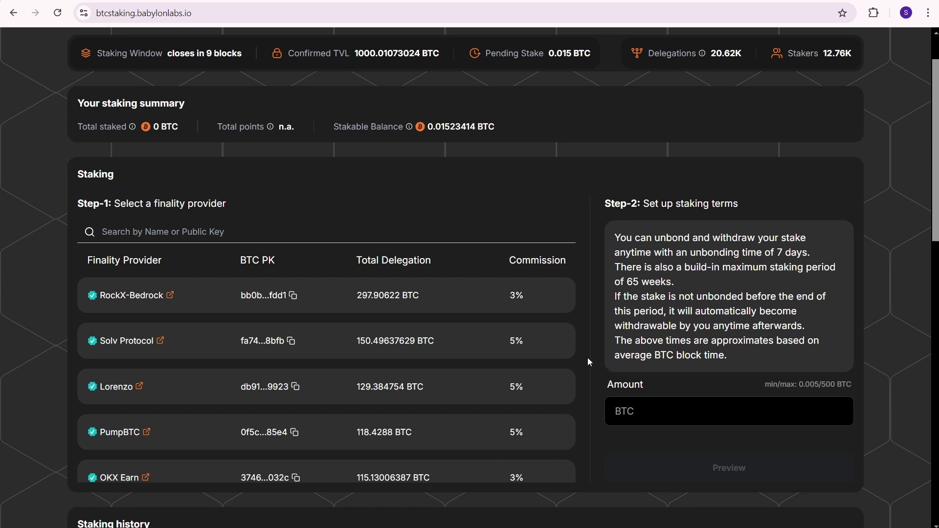
Step: Choose Solv Protocol as the finality provider and enter a stake amount of 0.005 BTC
{"action": "left_click", "coordinate": [227, 344]}
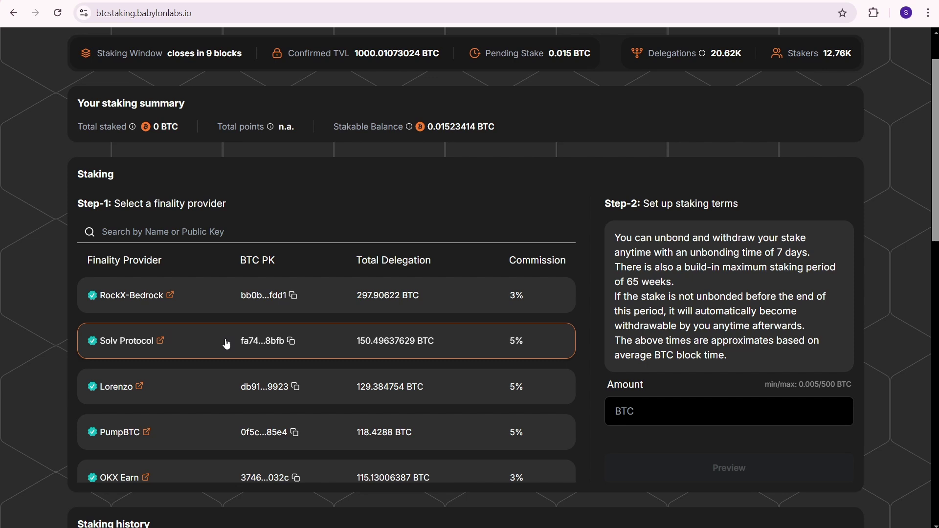
{"action": "left_click", "coordinate": [656, 411]}
{"action": "type", "text": "0."}
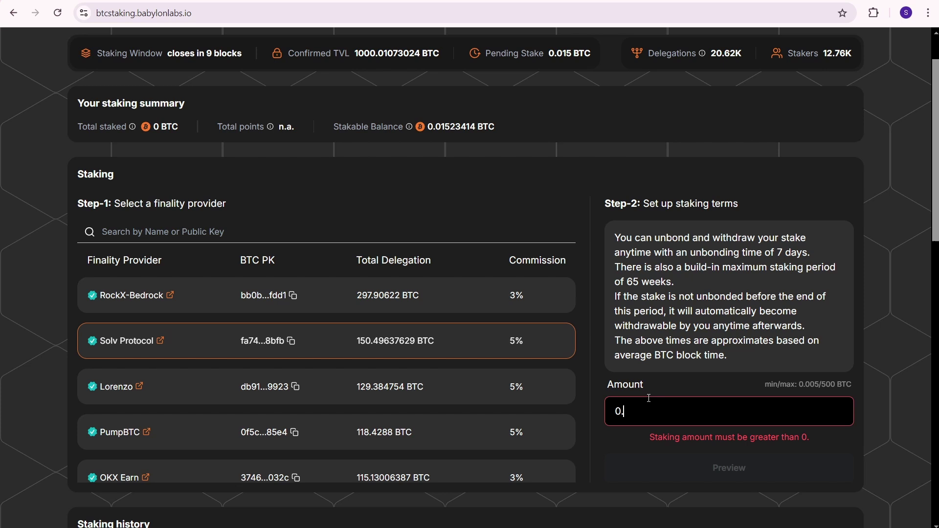
{"action": "type", "text": "005"}
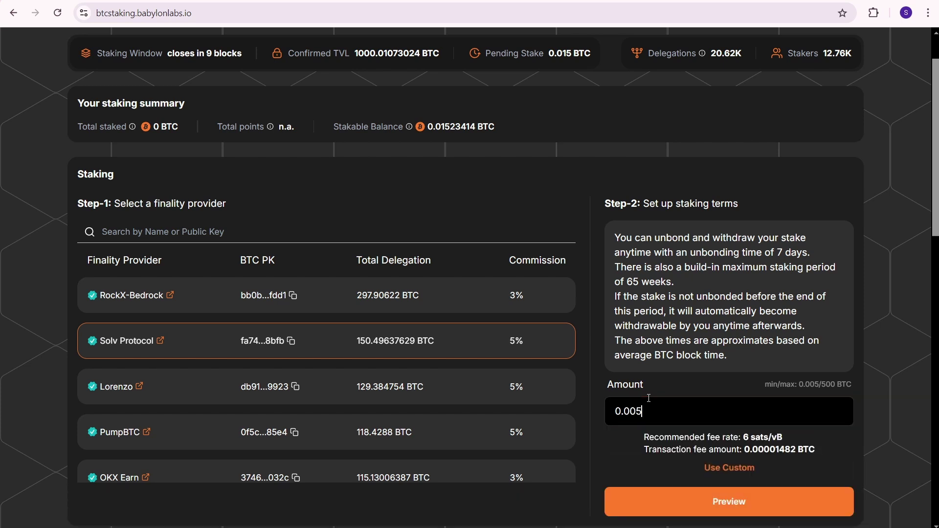
Step: Preview and submit the 0.005 BTC stake, then confirm the transaction in OKX Wallet
{"action": "left_click", "coordinate": [704, 502]}
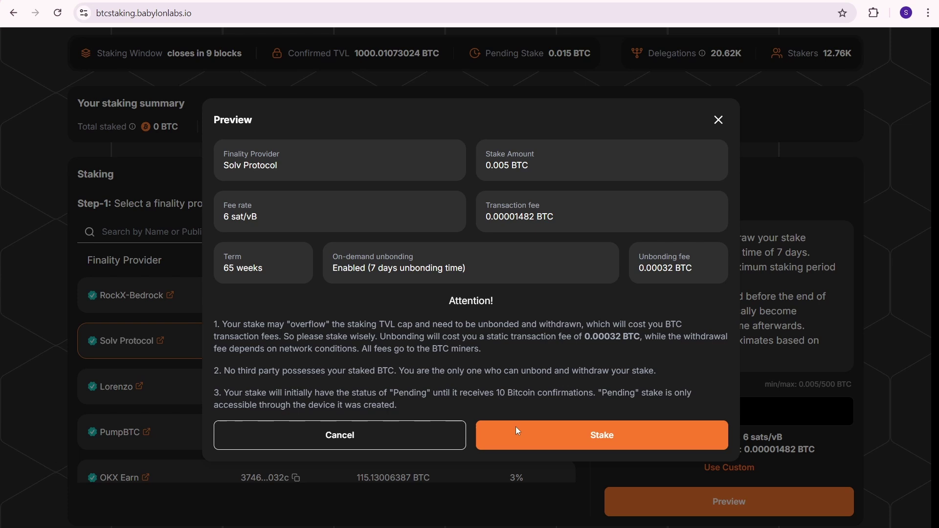
{"action": "left_click", "coordinate": [540, 436]}
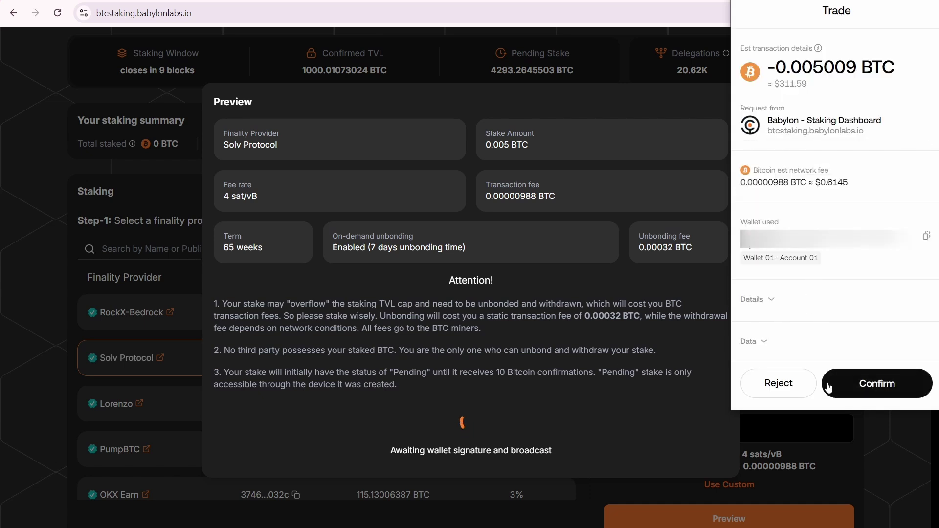
{"action": "left_click", "coordinate": [853, 384]}
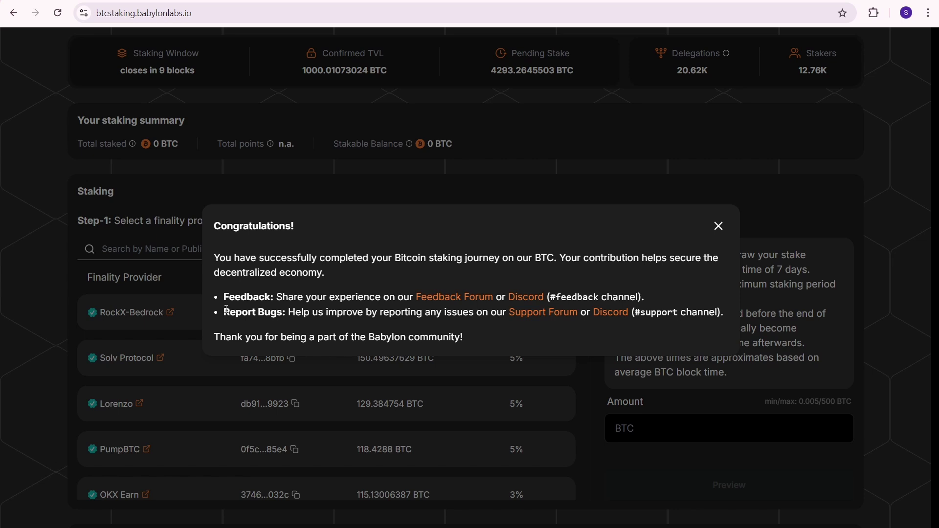
Step: Dismiss the congratulations and check the stakable balance, now 0.01022426 BTC
{"action": "left_click", "coordinate": [718, 226]}
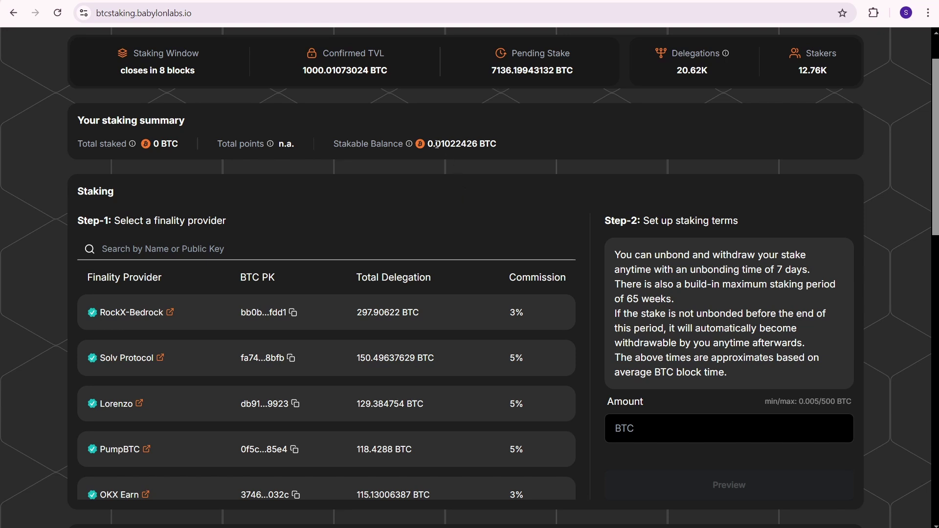
{"action": "left_click_drag", "start_coordinate": [434, 145], "coordinate": [500, 146]}
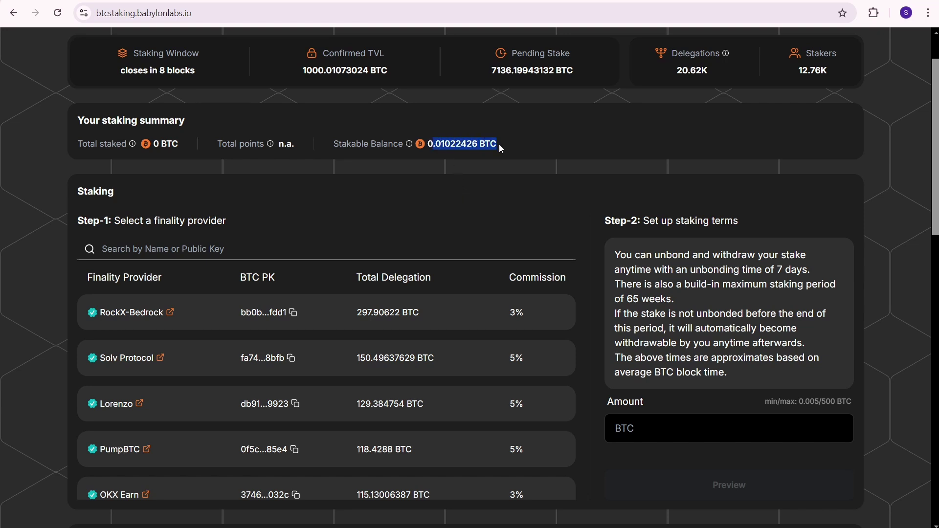
{"action": "left_click", "coordinate": [390, 157]}
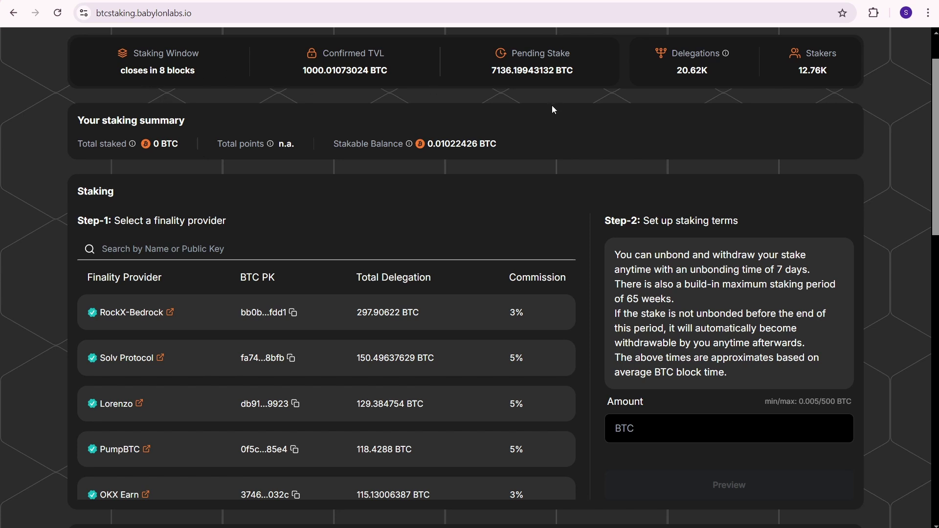
Step: Check the pending 0.005 BTC stake total and the Total points information
{"action": "left_click_drag", "start_coordinate": [491, 71], "coordinate": [573, 70]}
{"action": "left_click", "coordinate": [574, 70]}
{"action": "mouse_move", "coordinate": [272, 148]}
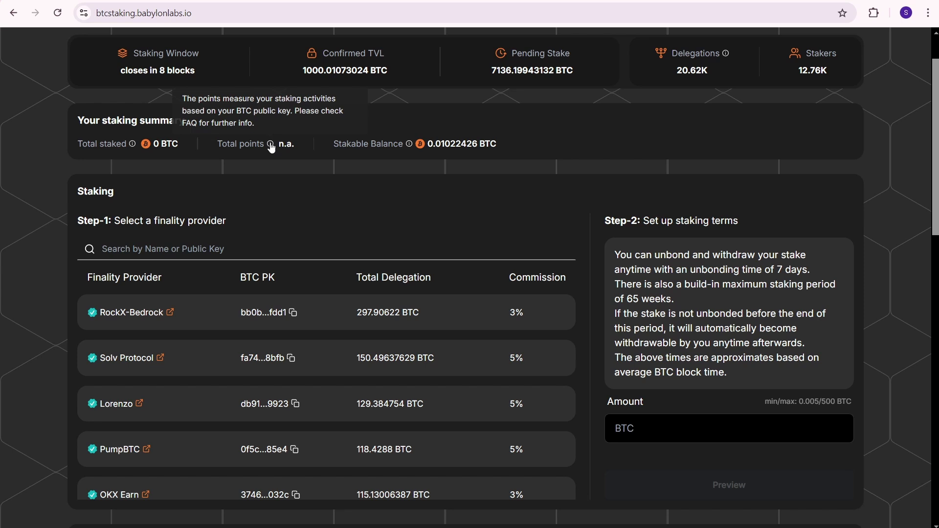
Step: Review the Pending 0.005 BTC row in Staking history, including its start time and status info
{"action": "scroll", "coordinate": [265, 225], "scroll_direction": "down", "scroll_amount": 4}
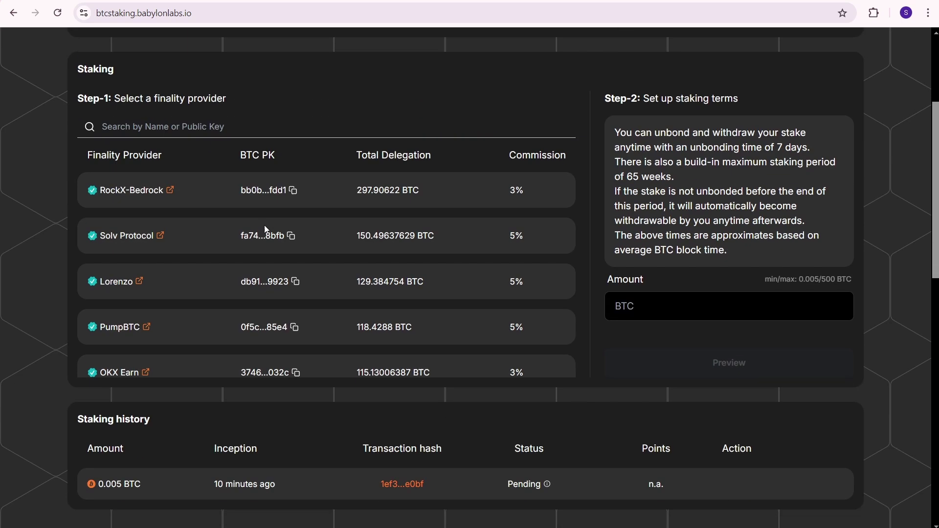
{"action": "scroll", "coordinate": [264, 231], "scroll_direction": "down", "scroll_amount": 2}
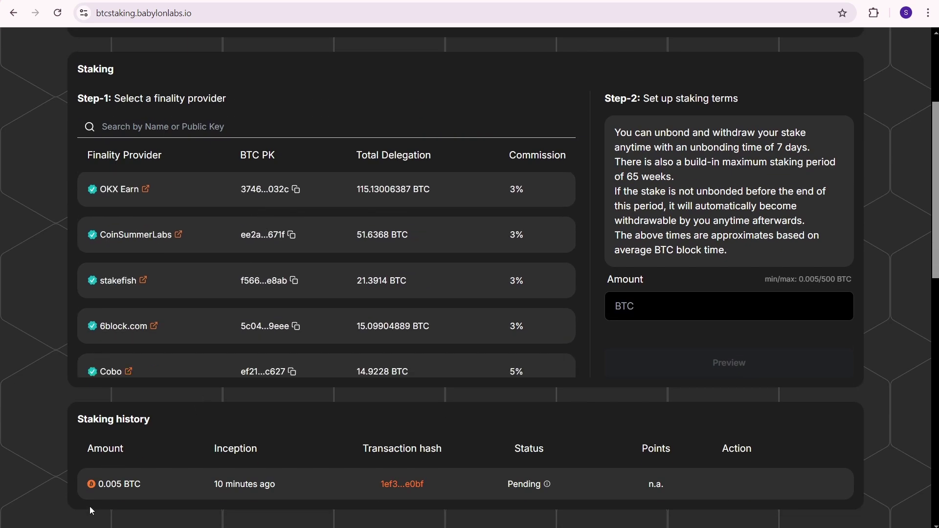
{"action": "left_click_drag", "start_coordinate": [98, 486], "coordinate": [126, 484]}
{"action": "left_click_drag", "start_coordinate": [212, 487], "coordinate": [293, 488]}
{"action": "left_click", "coordinate": [543, 489]}
{"action": "mouse_move", "coordinate": [548, 486]}
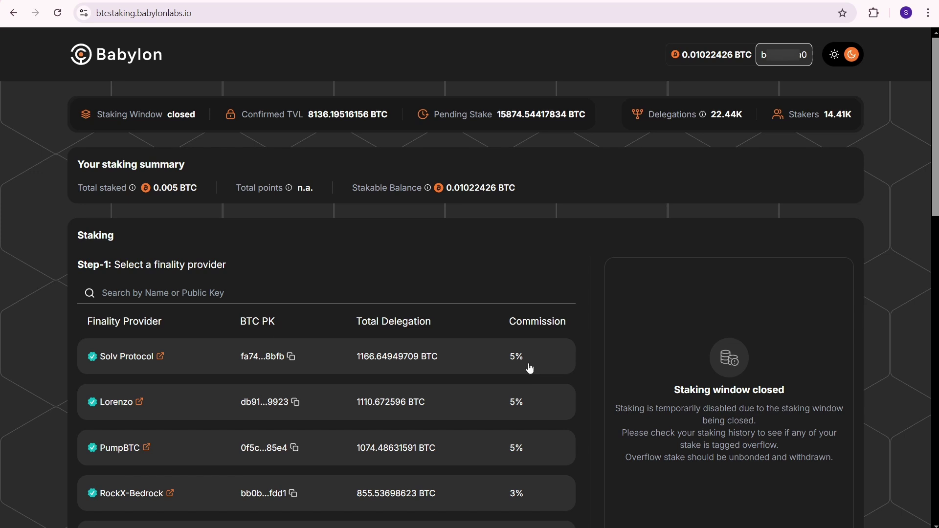
Step: Check the Active status of the 0.005 BTC stake and open its Unbond dialog
{"action": "scroll", "coordinate": [577, 265], "scroll_direction": "down", "scroll_amount": 5}
{"action": "scroll", "coordinate": [582, 277], "scroll_direction": "down", "scroll_amount": 1}
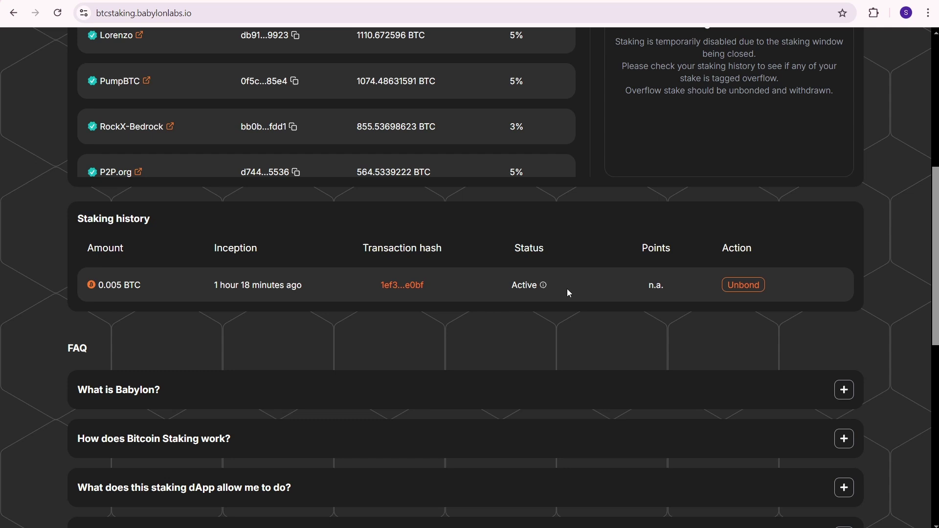
{"action": "mouse_move", "coordinate": [544, 292]}
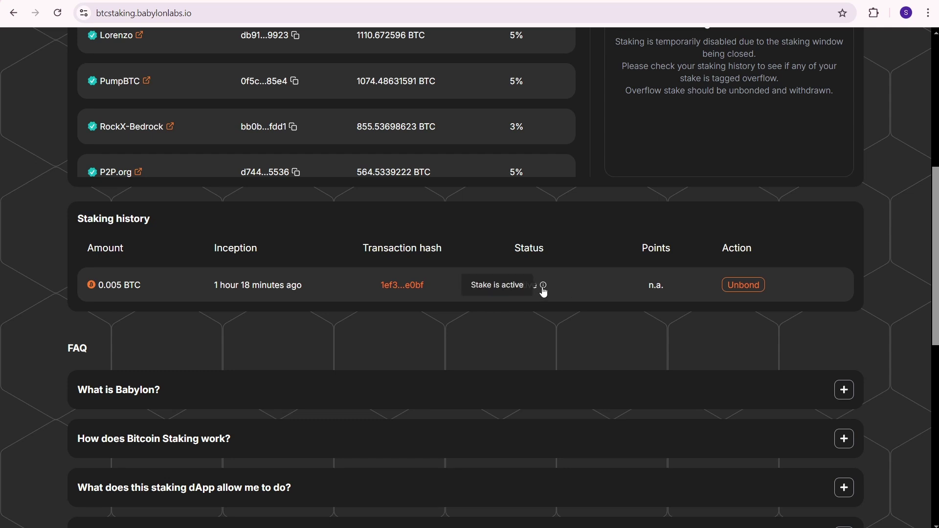
{"action": "left_click", "coordinate": [734, 286]}
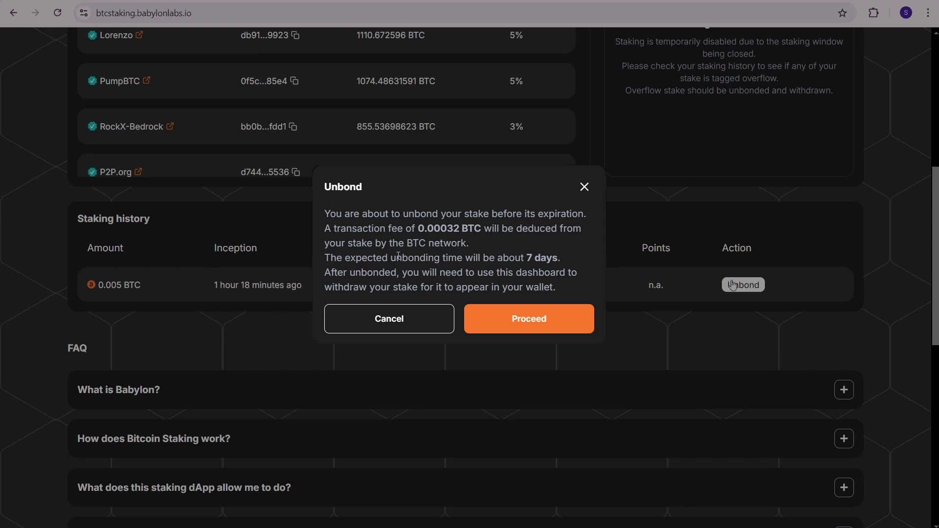
Step: Examine the Unbond dialog's 7-day unbonding time and 0.00032 BTC fee
{"action": "left_click_drag", "start_coordinate": [525, 258], "coordinate": [561, 257]}
{"action": "left_click", "coordinate": [390, 272]}
{"action": "left_click_drag", "start_coordinate": [515, 258], "coordinate": [558, 260]}
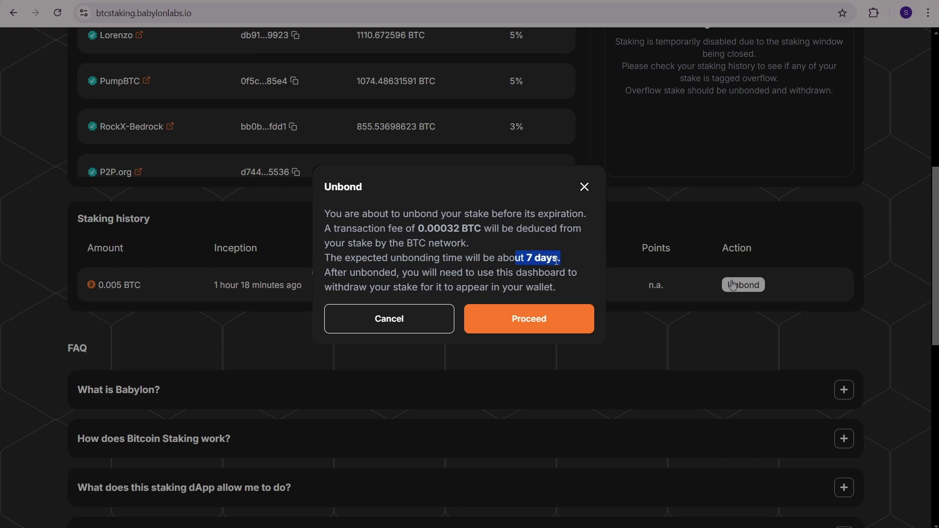
{"action": "left_click", "coordinate": [490, 255]}
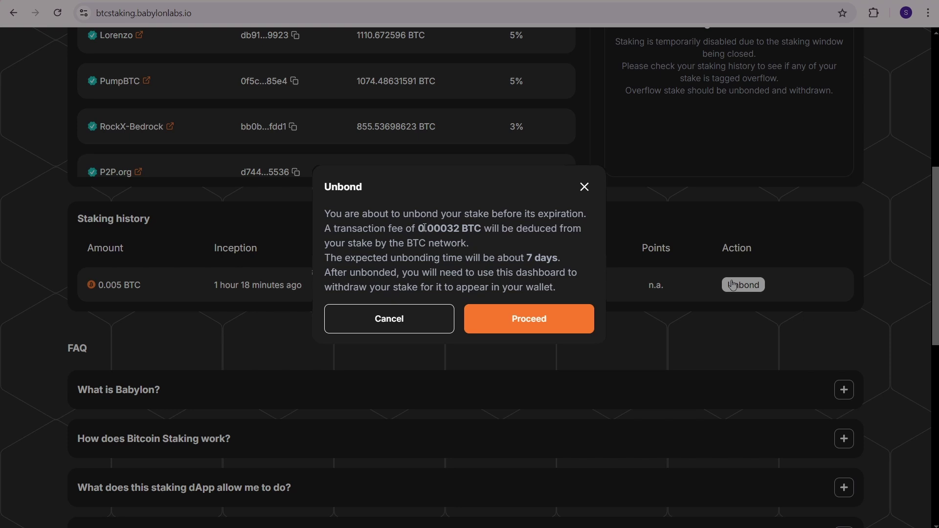
{"action": "left_click_drag", "start_coordinate": [425, 227], "coordinate": [470, 229]}
{"action": "left_click", "coordinate": [454, 229]}
Step: Cancel the unbonding dialog and check Staking history shows the 0.005 BTC stake Active with 0.457 points
{"action": "left_click", "coordinate": [733, 285]}
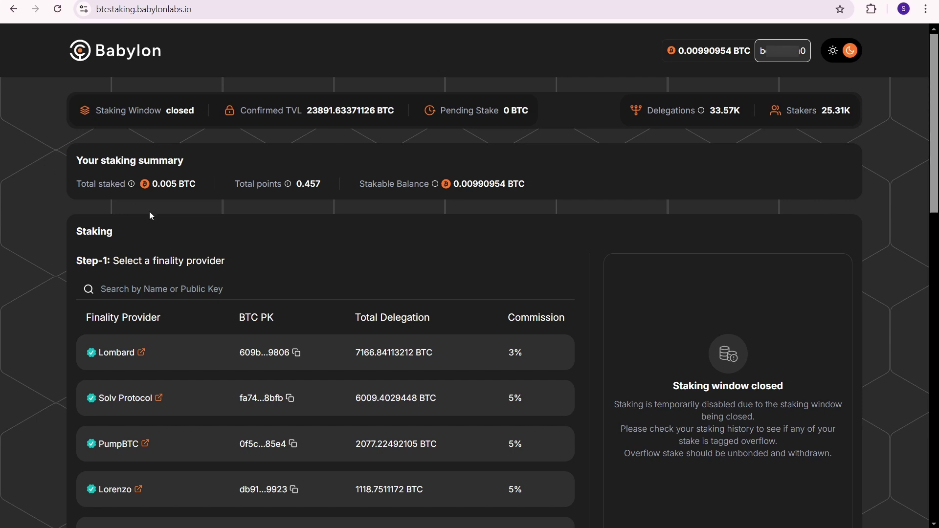
{"action": "scroll", "coordinate": [159, 213], "scroll_direction": "down", "scroll_amount": 10}
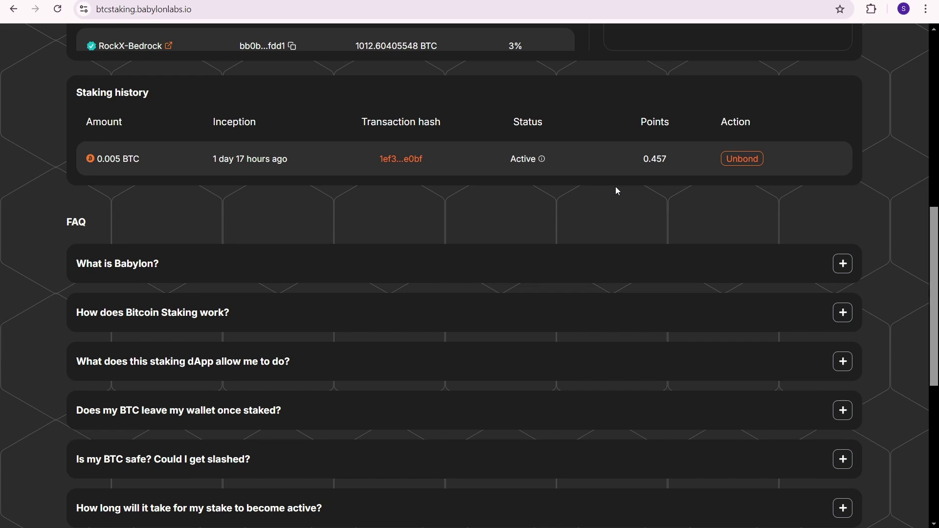
{"action": "scroll", "coordinate": [616, 188], "scroll_direction": "up", "scroll_amount": 10}
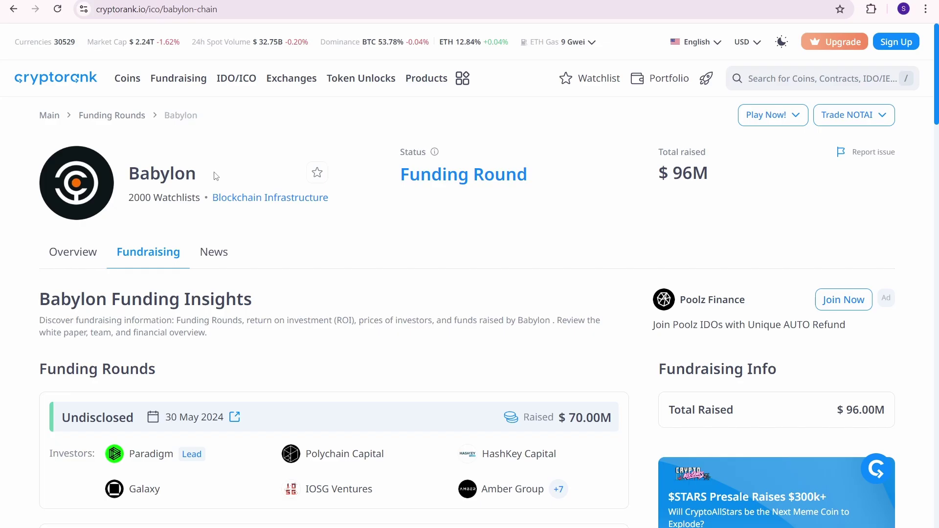
{"action": "scroll", "coordinate": [214, 243], "scroll_direction": "down", "scroll_amount": 8}
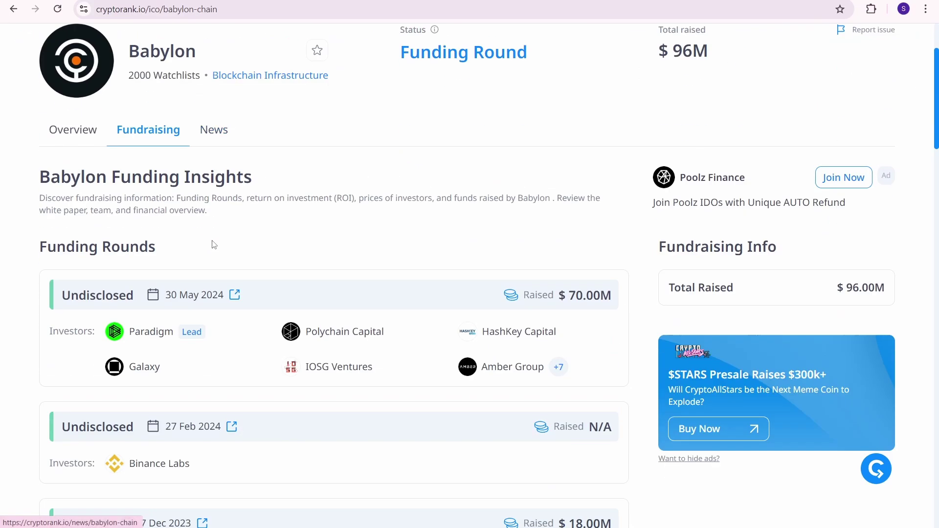
{"action": "scroll", "coordinate": [213, 247], "scroll_direction": "down", "scroll_amount": 9}
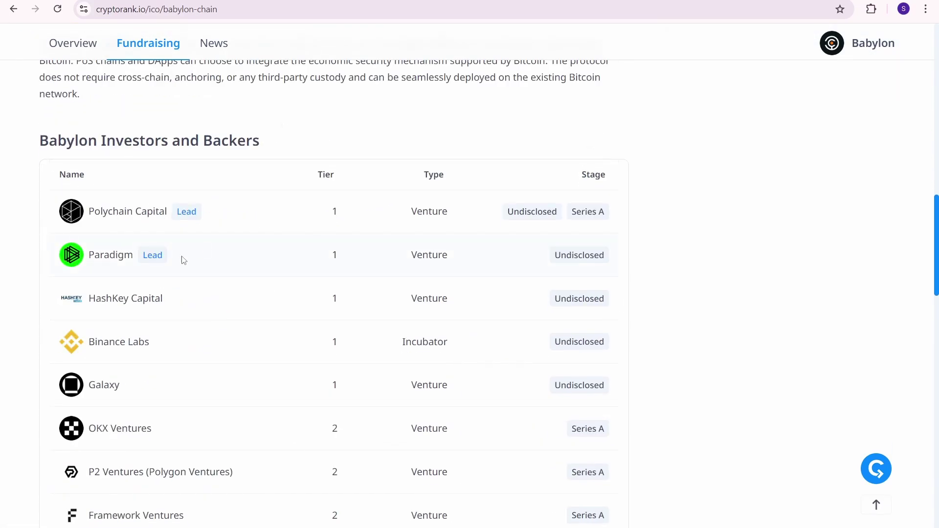